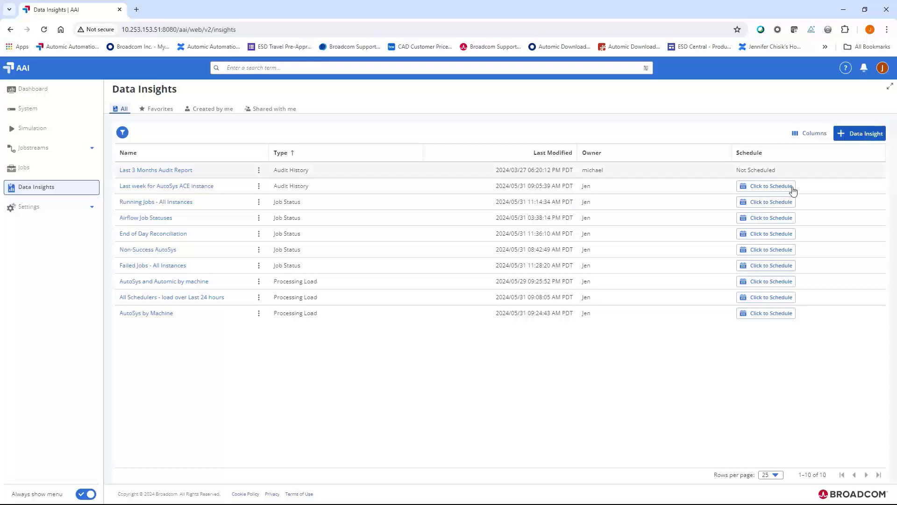
View the actions available for the AutoSys and Automic by machine insight, and open the AutoSys by Machine insight.
{"action": "left_click", "coordinate": [259, 282]}
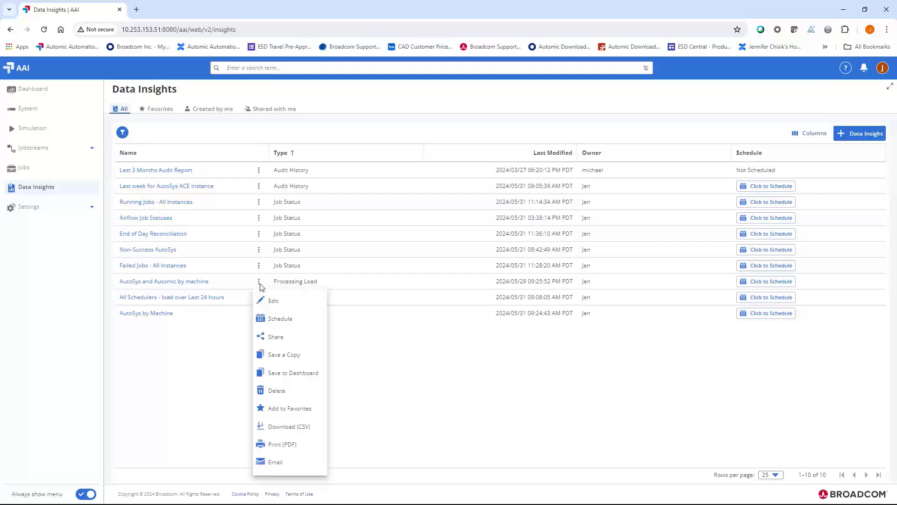
{"action": "left_click", "coordinate": [383, 359]}
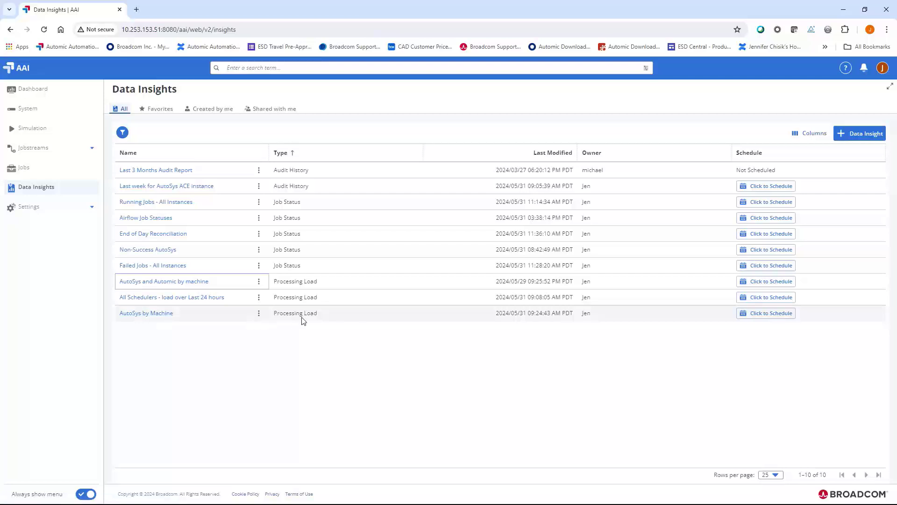
{"action": "left_click", "coordinate": [164, 319]}
{"action": "left_click", "coordinate": [164, 320]}
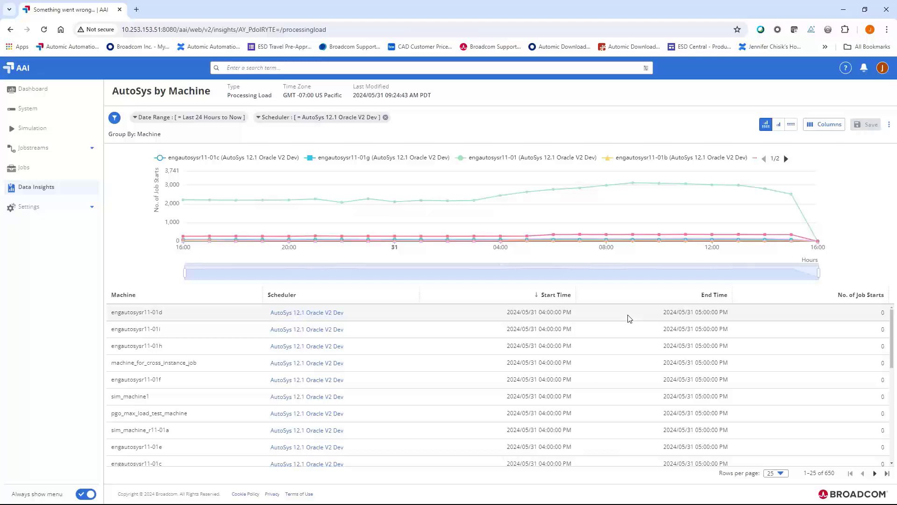
Examine the scheduler choices and filter options of the AutoSys by Machine insight without changing them.
{"action": "left_click", "coordinate": [274, 123]}
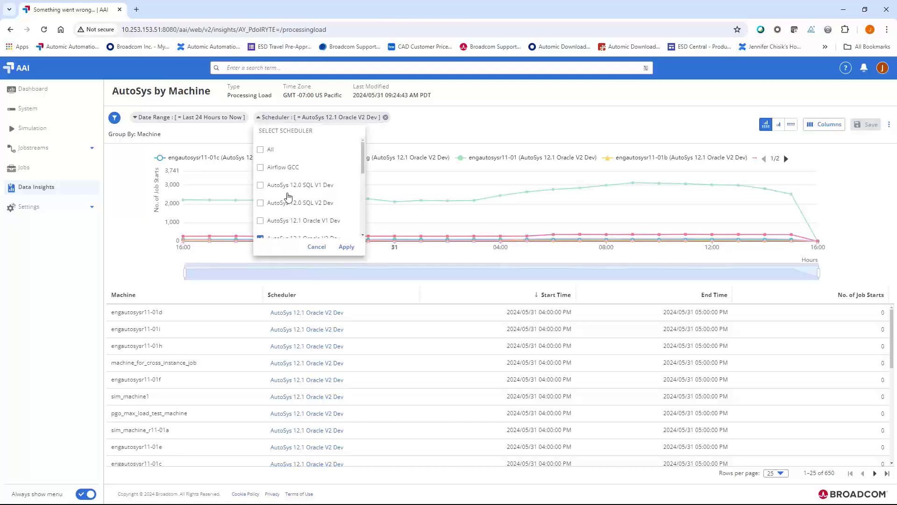
{"action": "left_click", "coordinate": [315, 247]}
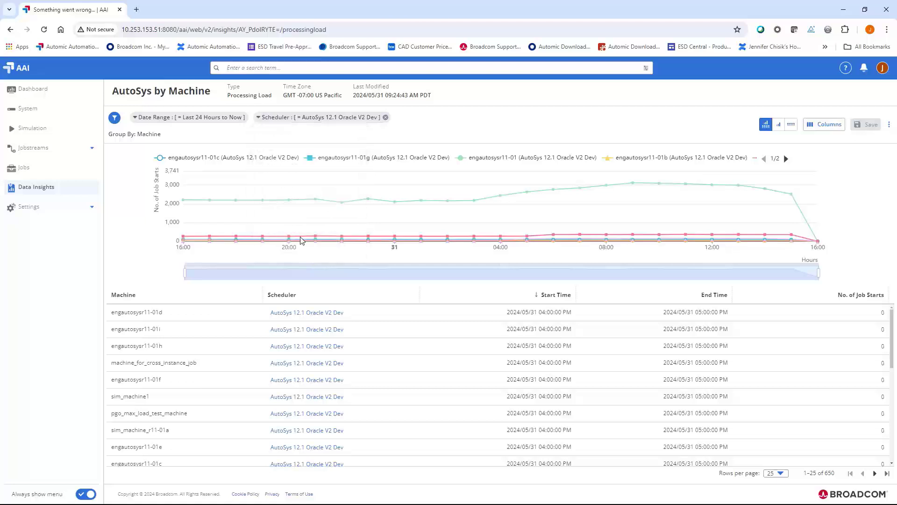
{"action": "left_click", "coordinate": [114, 118]}
{"action": "left_click", "coordinate": [114, 119]}
Sort the machine table by number of job starts in descending order and view the job start details of the busiest hour.
{"action": "left_click", "coordinate": [860, 296]}
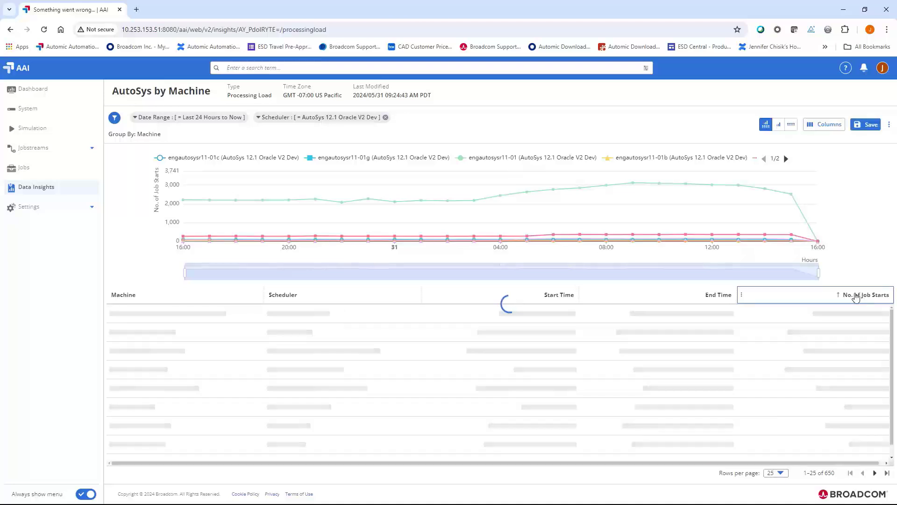
{"action": "left_click", "coordinate": [861, 296]}
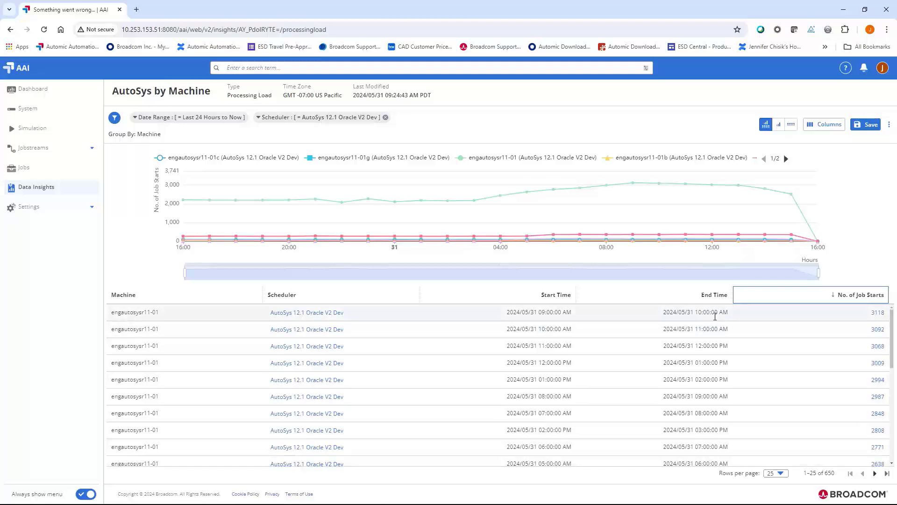
{"action": "left_click", "coordinate": [878, 313]}
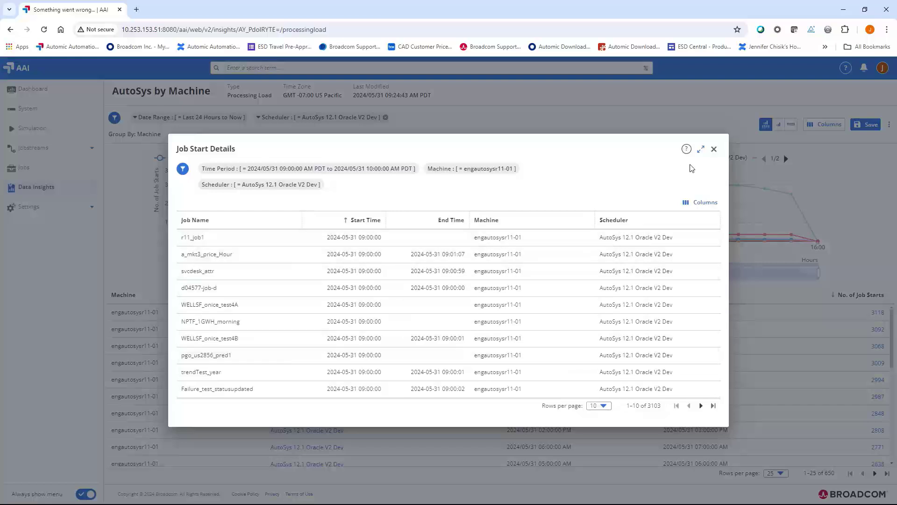
{"action": "left_click", "coordinate": [715, 149]}
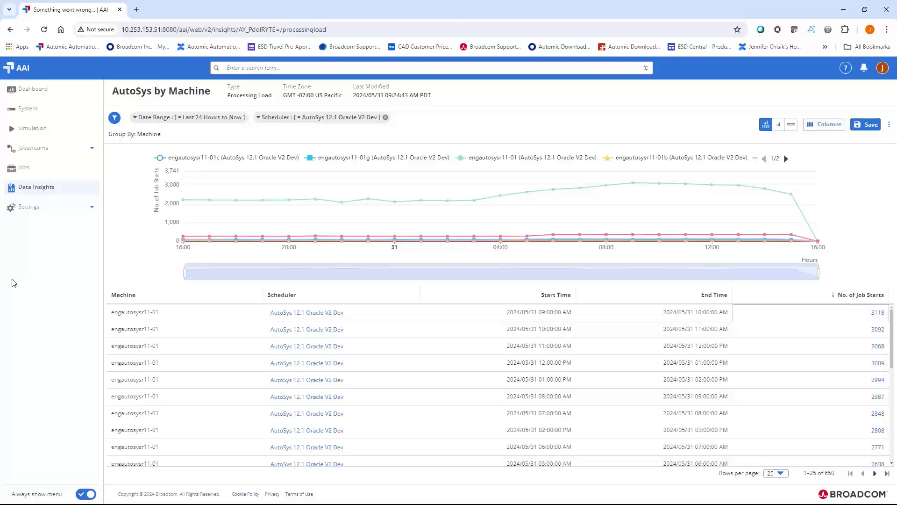
Go to the dashboard, discarding the unsaved insight changes, and look through the widgets of the AutoSys stats dashboard.
{"action": "left_click", "coordinate": [26, 91]}
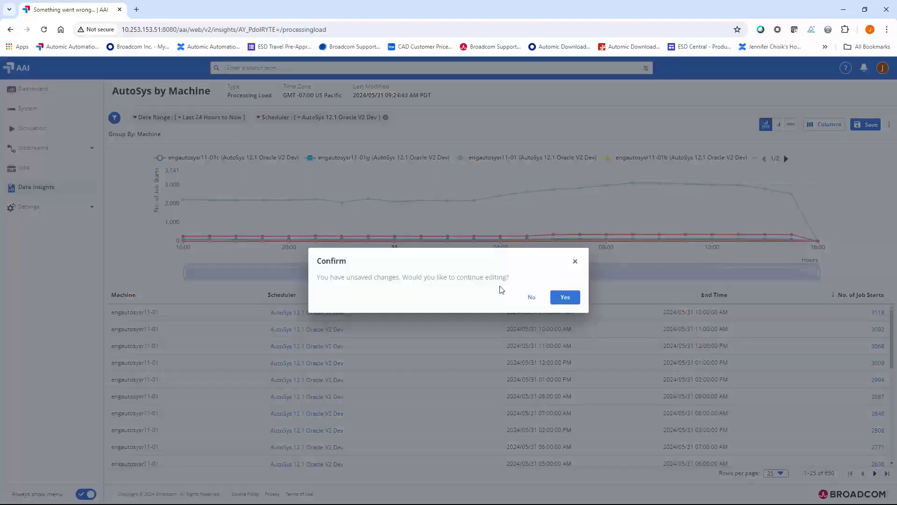
{"action": "left_click", "coordinate": [534, 297]}
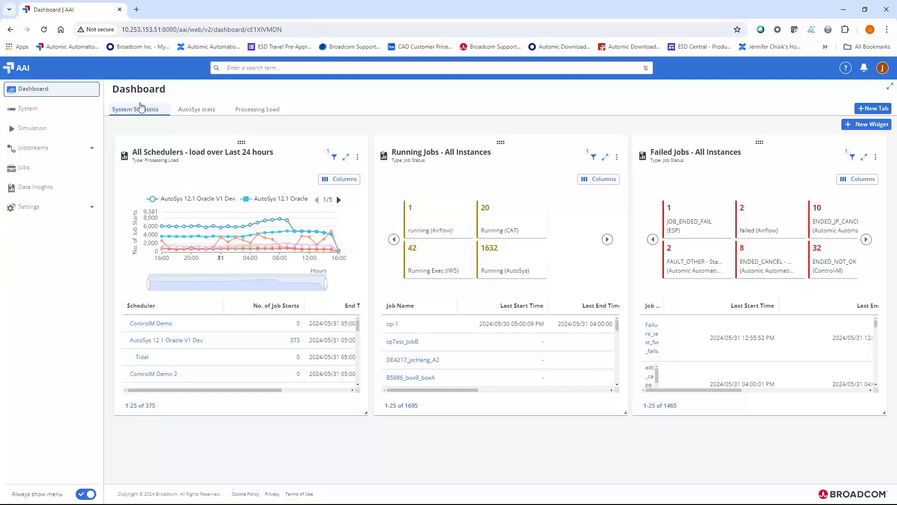
{"action": "left_click", "coordinate": [198, 112]}
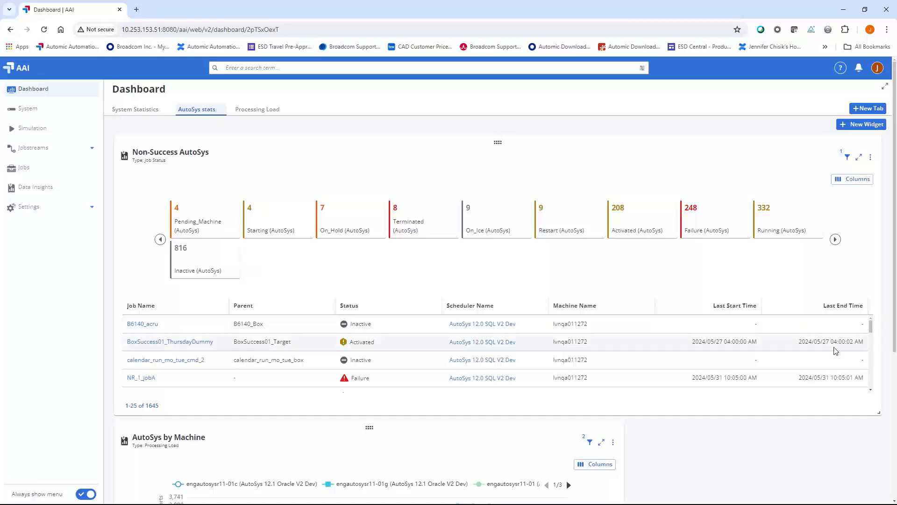
{"action": "left_click_drag", "start_coordinate": [895, 346], "coordinate": [893, 491]}
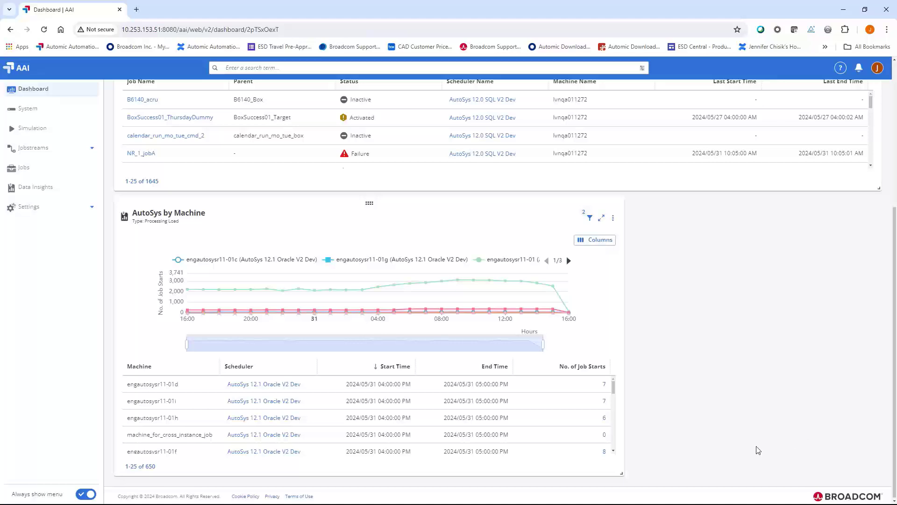
{"action": "scroll", "coordinate": [755, 449], "scroll_direction": "up", "scroll_amount": 5}
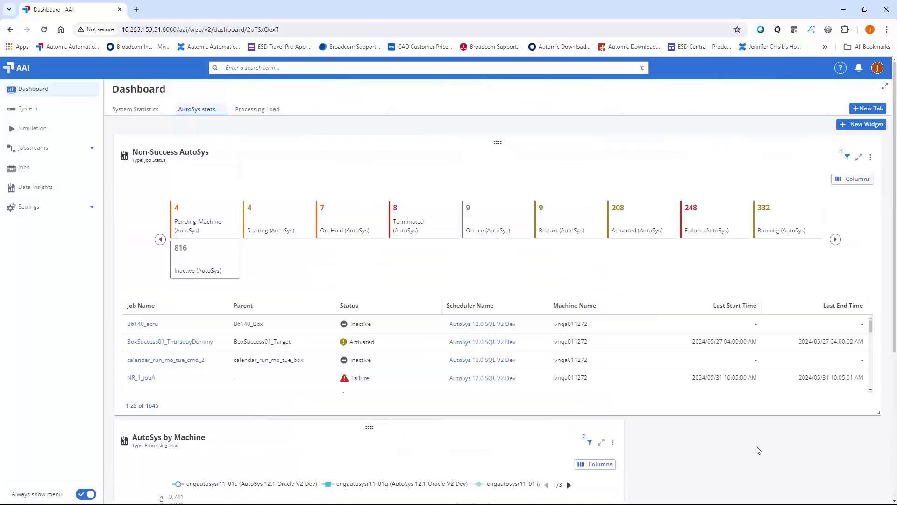
Add the Job Status insight End of Day Reconciliation as a 1x1 widget to the AutoSys stats dashboard and view it.
{"action": "left_click", "coordinate": [871, 125]}
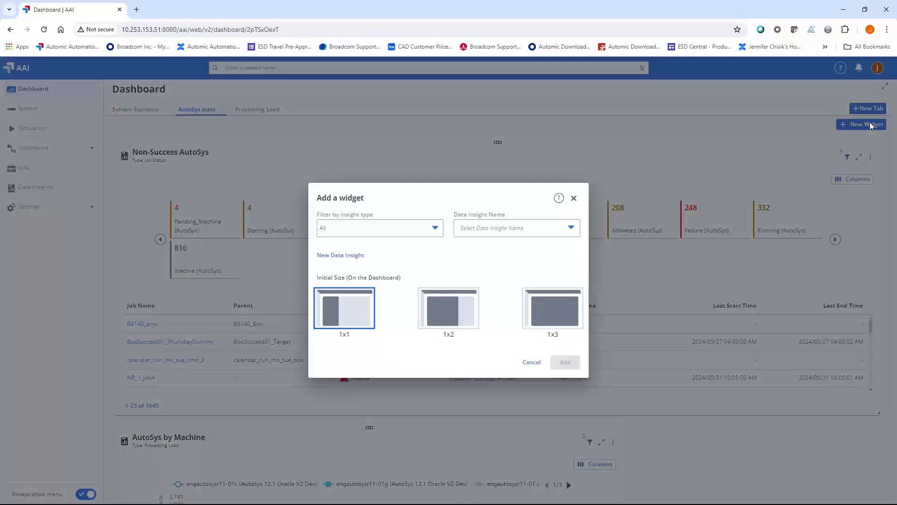
{"action": "left_click", "coordinate": [419, 234]}
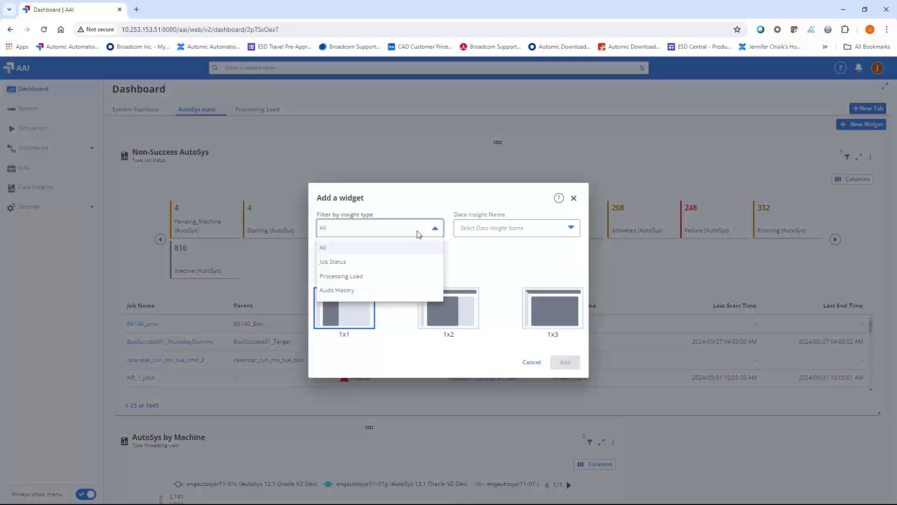
{"action": "left_click", "coordinate": [390, 260]}
{"action": "left_click", "coordinate": [501, 226]}
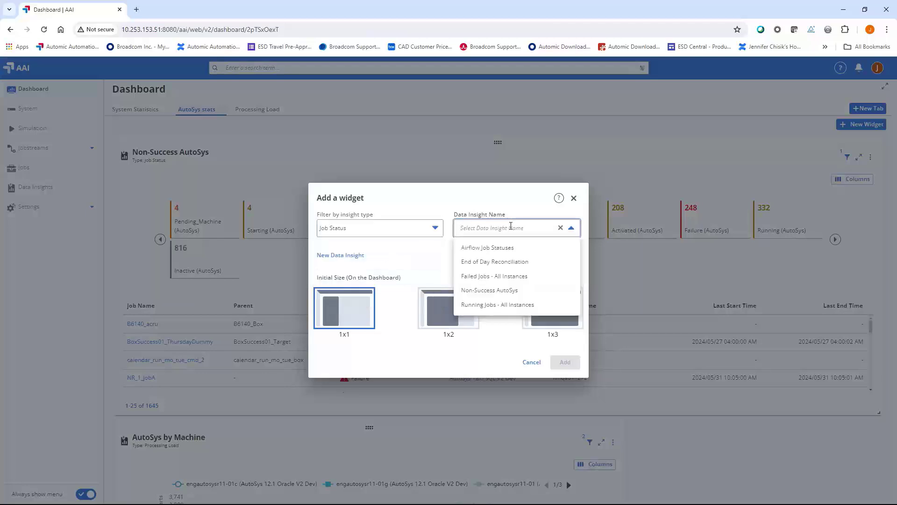
{"action": "left_click", "coordinate": [497, 263]}
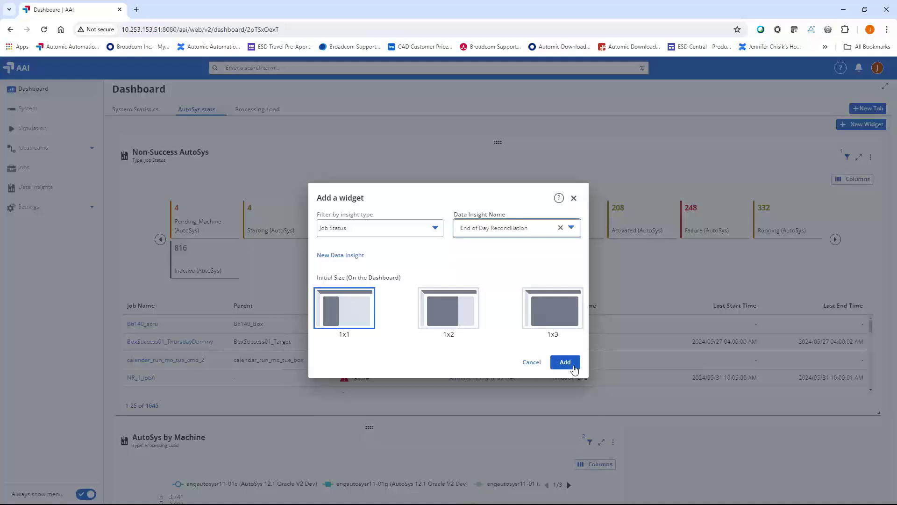
{"action": "left_click", "coordinate": [565, 362]}
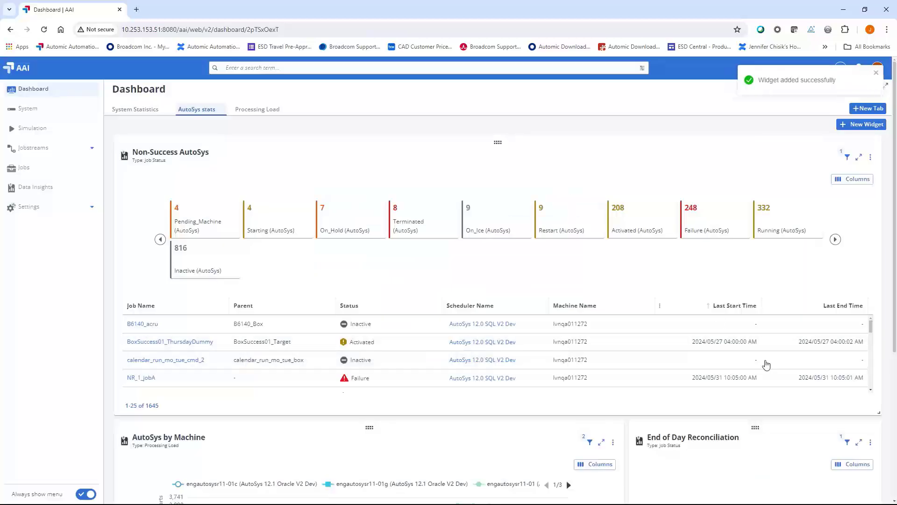
{"action": "scroll", "coordinate": [892, 314], "scroll_direction": "down", "scroll_amount": 2}
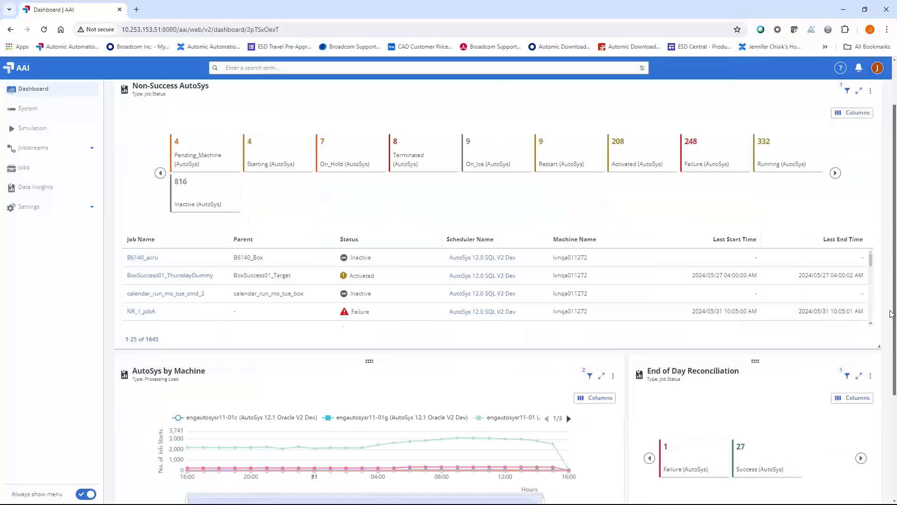
{"action": "scroll", "coordinate": [892, 314], "scroll_direction": "down", "scroll_amount": 5}
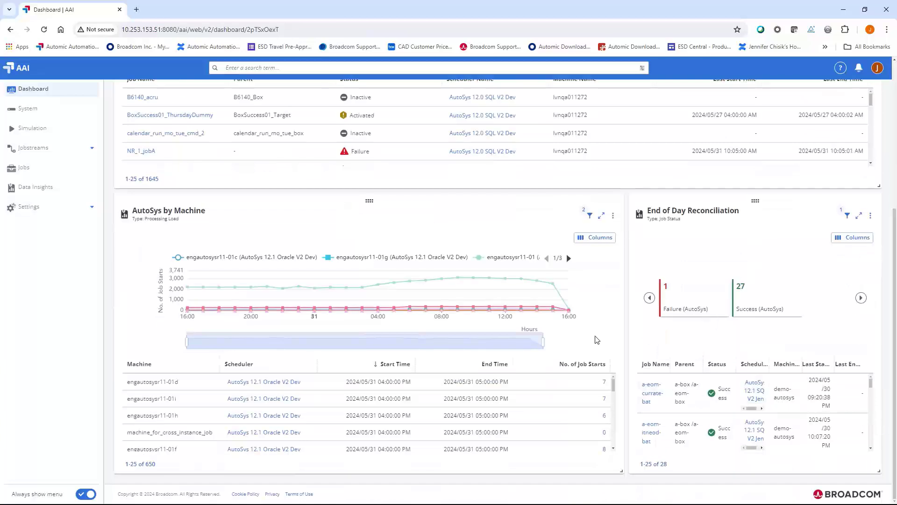
{"action": "scroll", "coordinate": [388, 306], "scroll_direction": "up", "scroll_amount": 2}
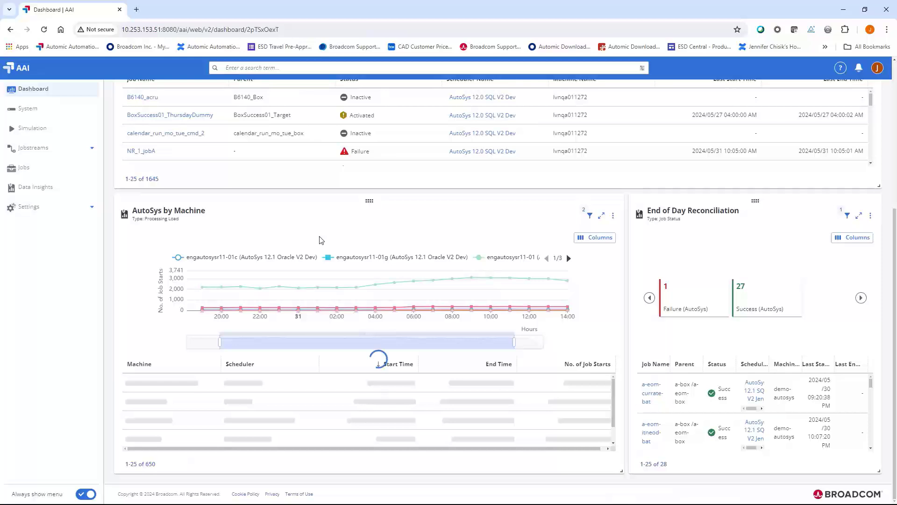
Start a new data insight of type Job Status and name it "Airflow Jobs".
{"action": "left_click", "coordinate": [39, 187]}
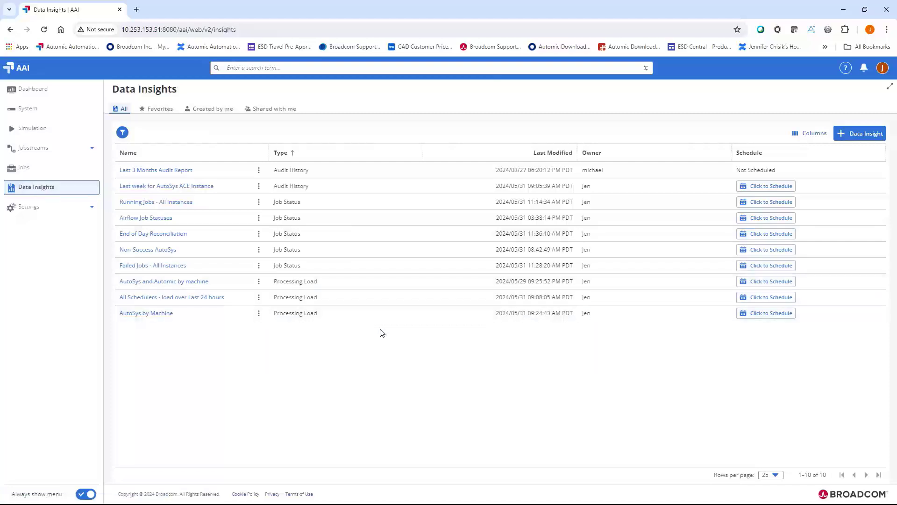
{"action": "left_click", "coordinate": [872, 134]}
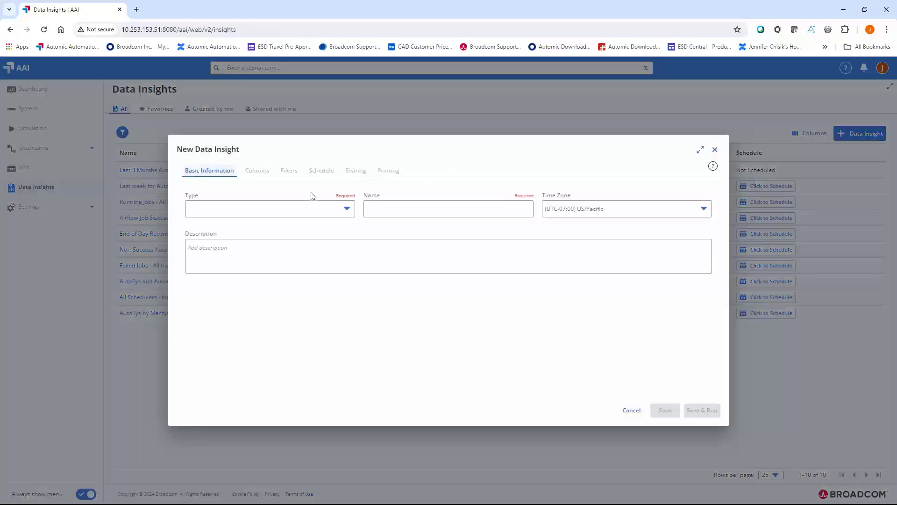
{"action": "left_click", "coordinate": [320, 211]}
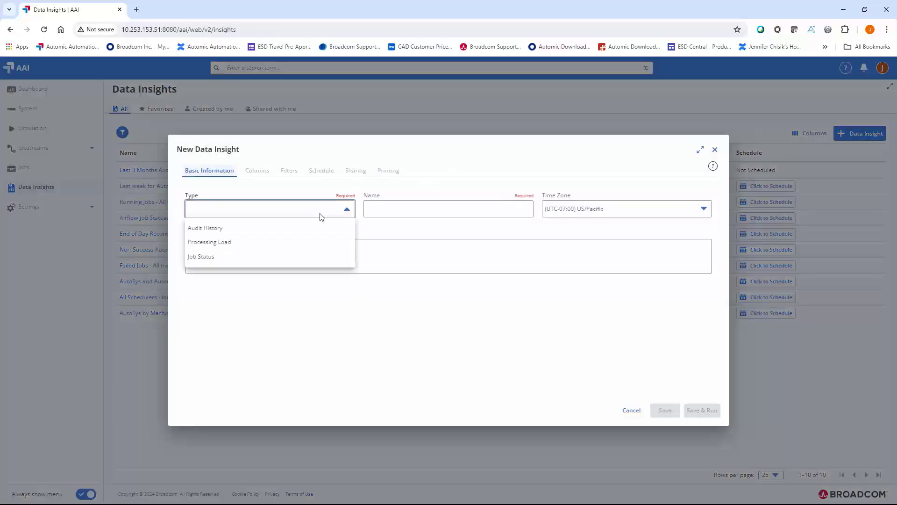
{"action": "left_click", "coordinate": [245, 263]}
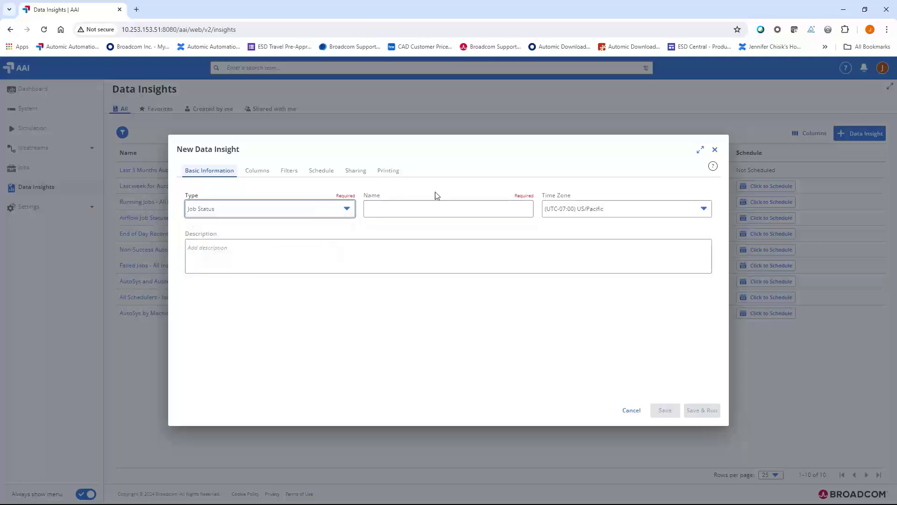
{"action": "left_click", "coordinate": [442, 205]}
{"action": "type", "text": "A"}
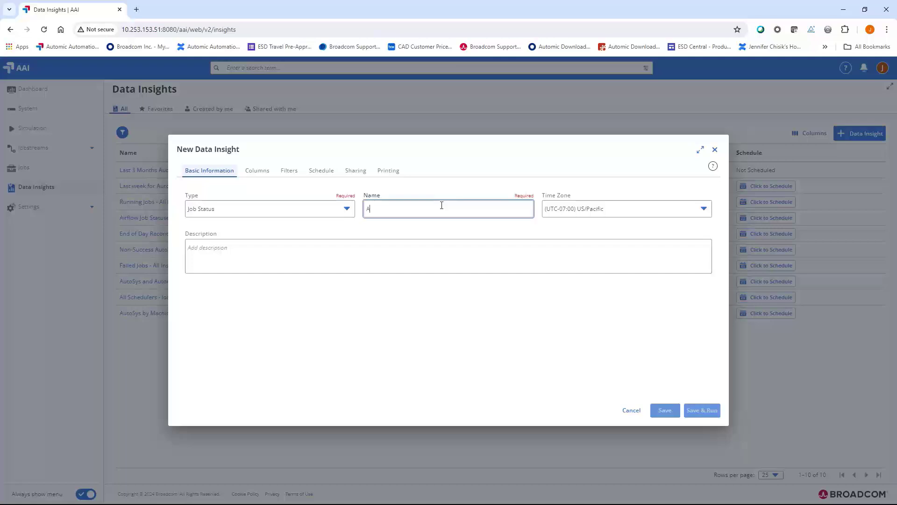
{"action": "type", "text": "irflow "}
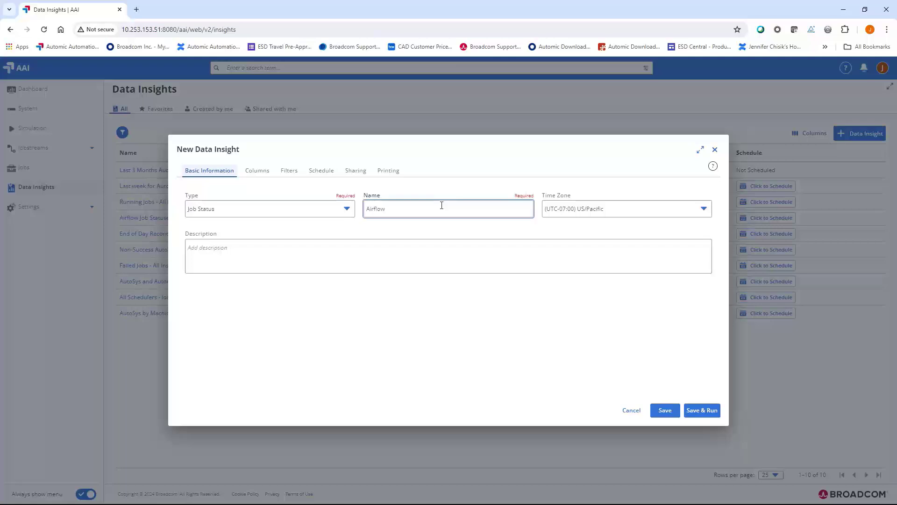
{"action": "type", "text": "Jobs"}
Filter the new insight by Scheduler Name matching Airflow GCC and save it.
{"action": "left_click", "coordinate": [293, 172]}
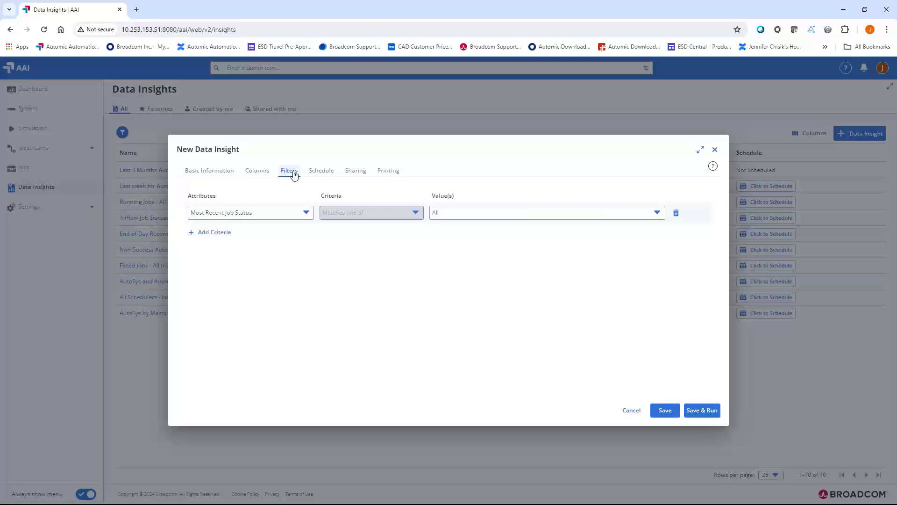
{"action": "left_click", "coordinate": [285, 217]}
{"action": "left_click", "coordinate": [274, 250]}
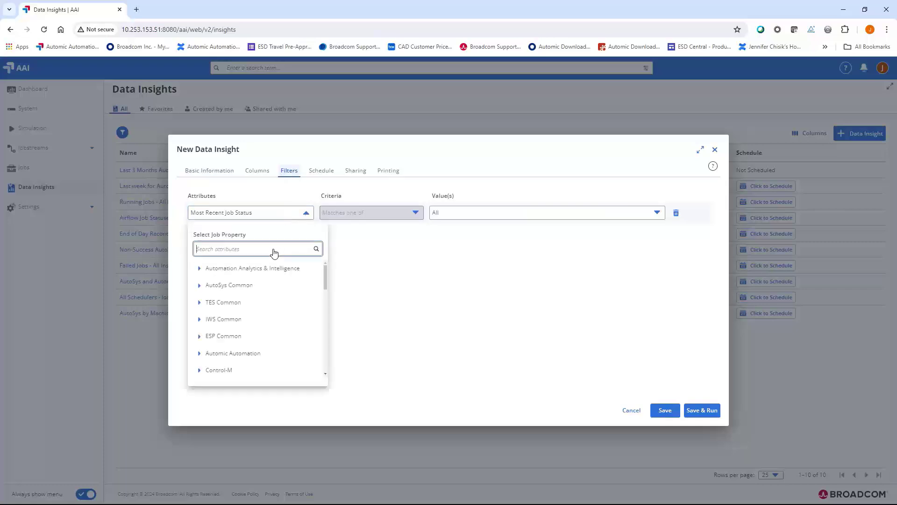
{"action": "type", "text": "Scheduler"}
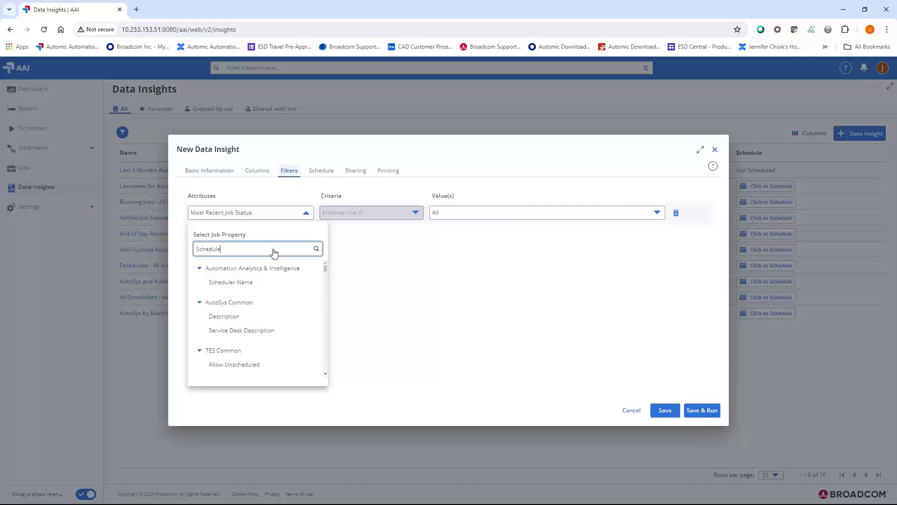
{"action": "left_click", "coordinate": [263, 282]}
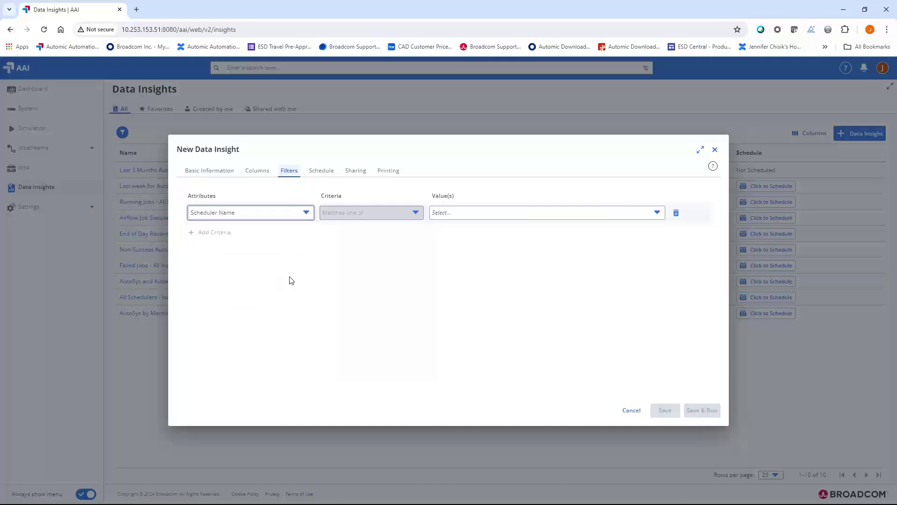
{"action": "left_click", "coordinate": [462, 214]}
{"action": "left_click", "coordinate": [436, 251]}
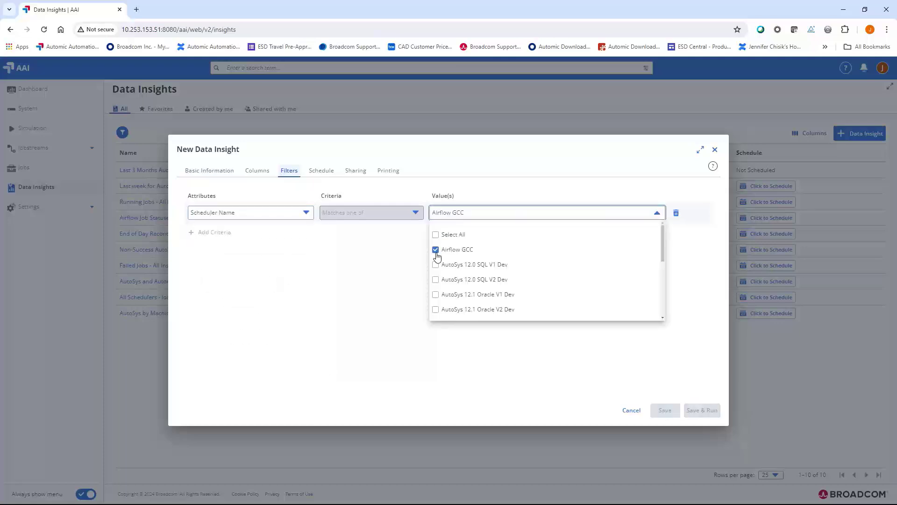
{"action": "left_click", "coordinate": [655, 214]}
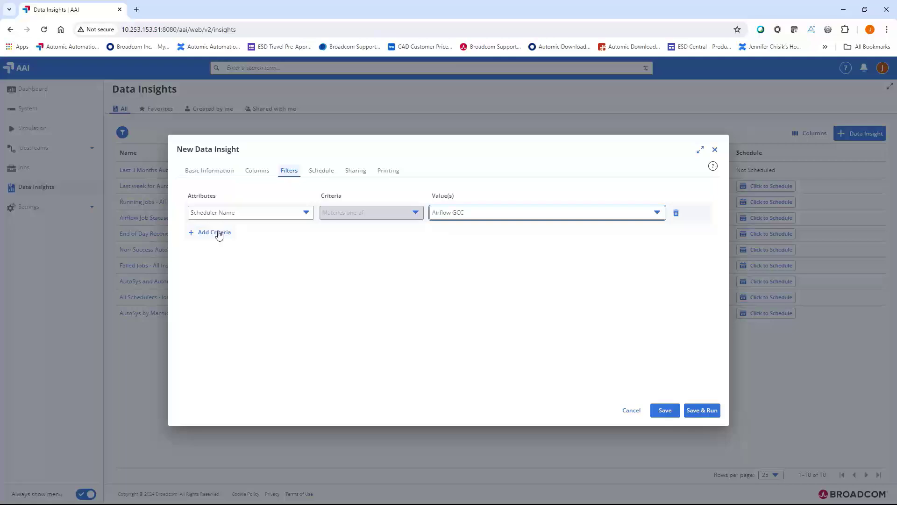
{"action": "left_click", "coordinate": [666, 413]}
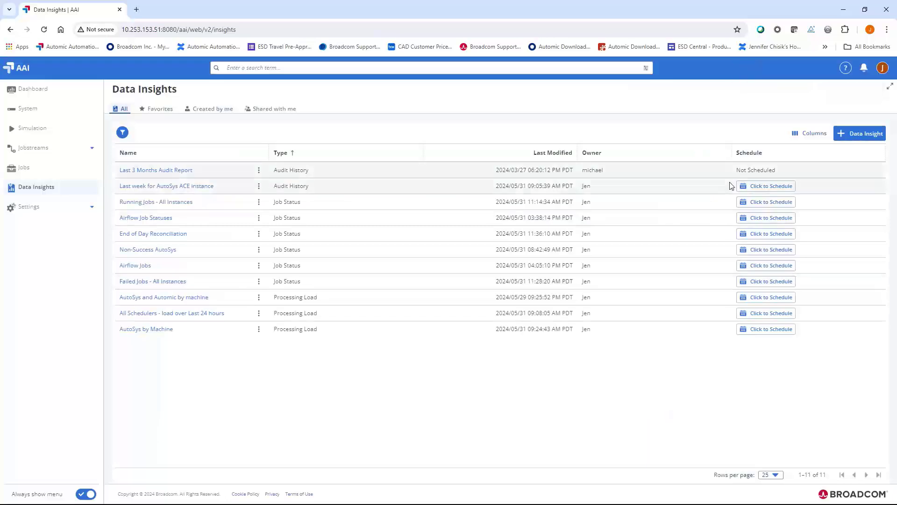
View the results of the Airflow Jobs insight and return to the data insights list.
{"action": "left_click", "coordinate": [133, 266]}
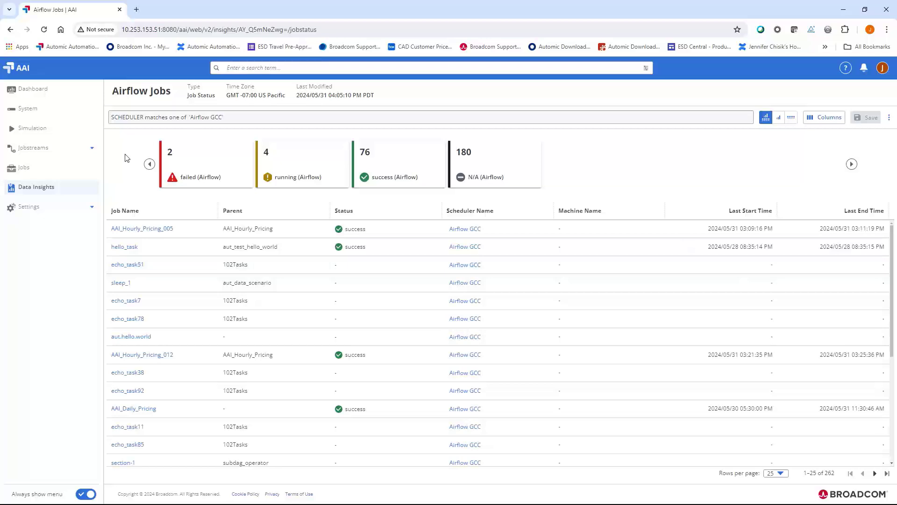
{"action": "left_click", "coordinate": [25, 191]}
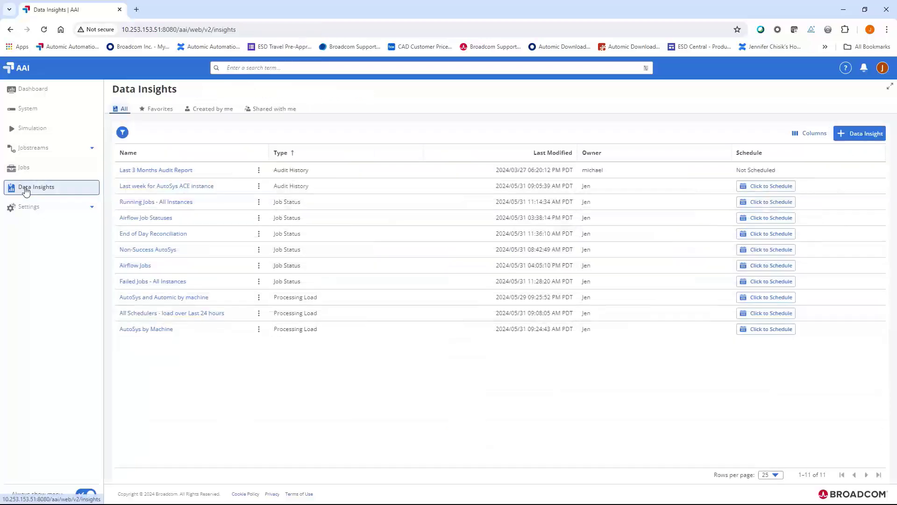